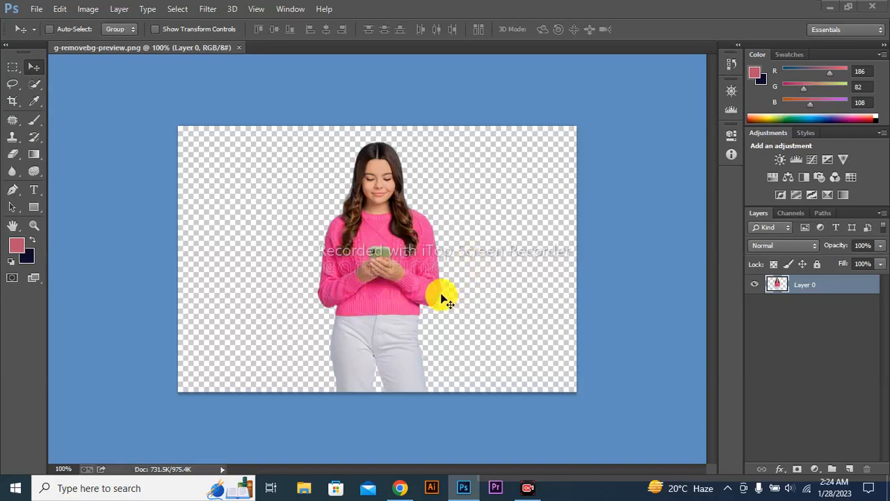
Move the woman cutout slightly up and scale it down to about 74% around its centre
mouse_move(383, 259)
mouse_down()
mouse_move(423, 246)
mouse_move(409, 260)
mouse_move(396, 192)
mouse_move(384, 261)
mouse_move(385, 252)
mouse_up()
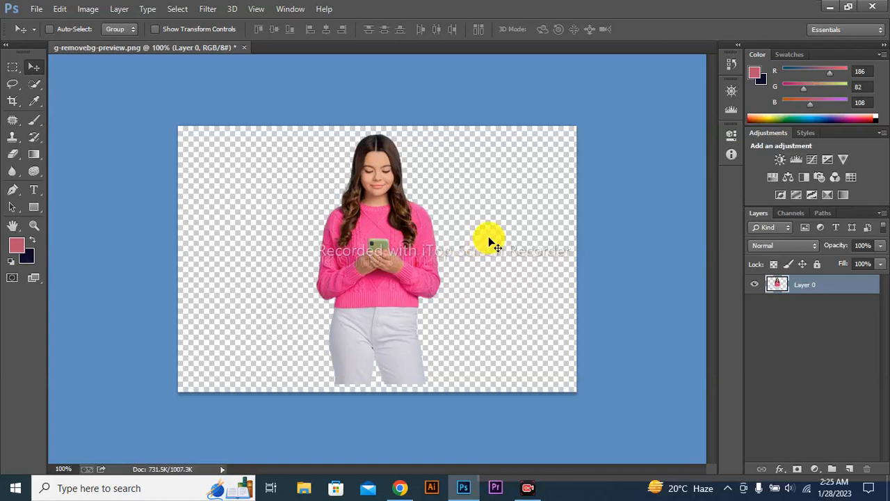
key(ctrl+t)
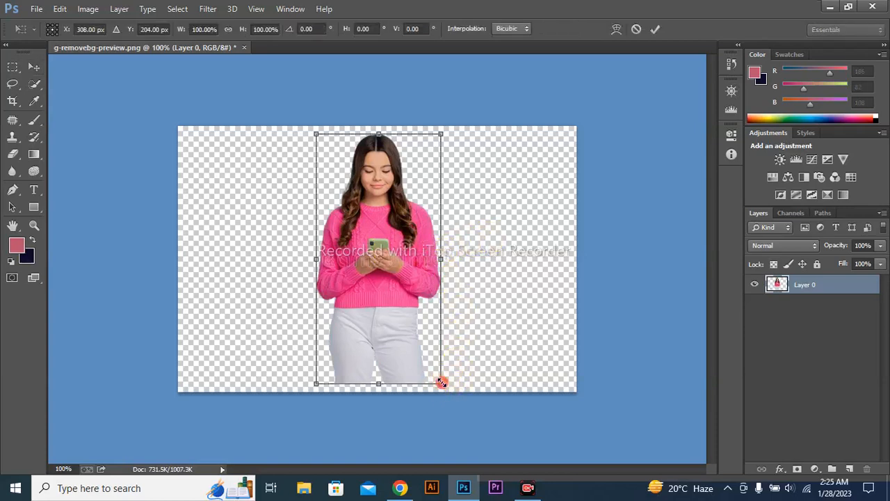
drag(441, 383, 421, 352)
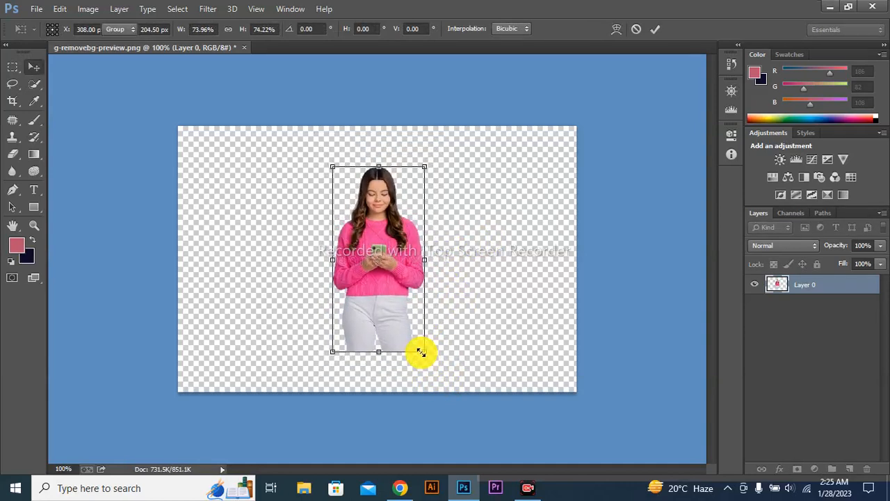
key(Return)
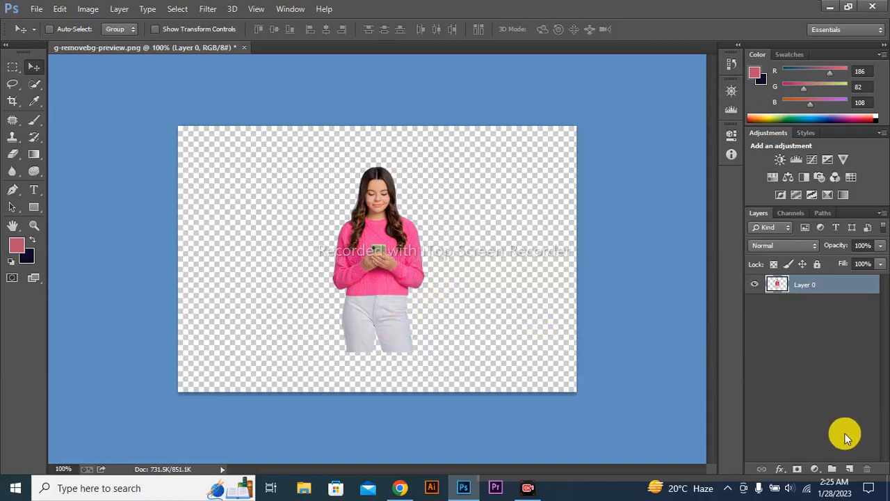
Add a new layer, fill it with the dark navy background colour and place it below the woman layer
click(849, 468)
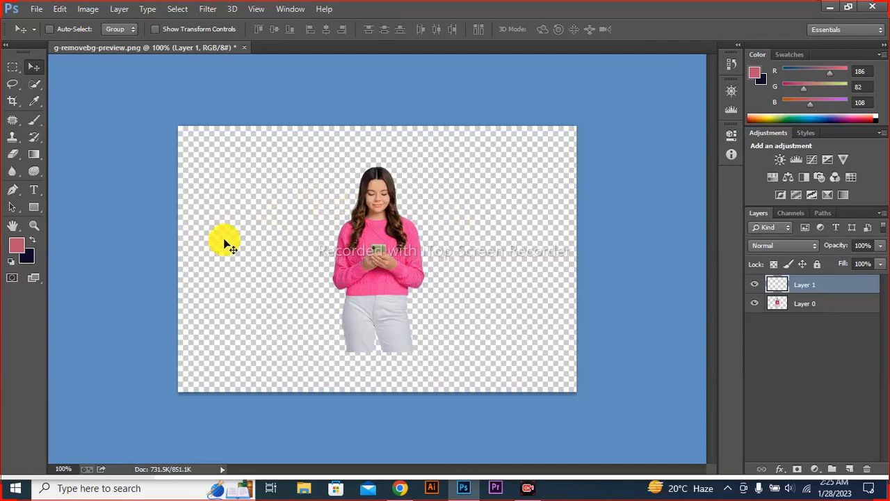
key(ctrl+BackSpace)
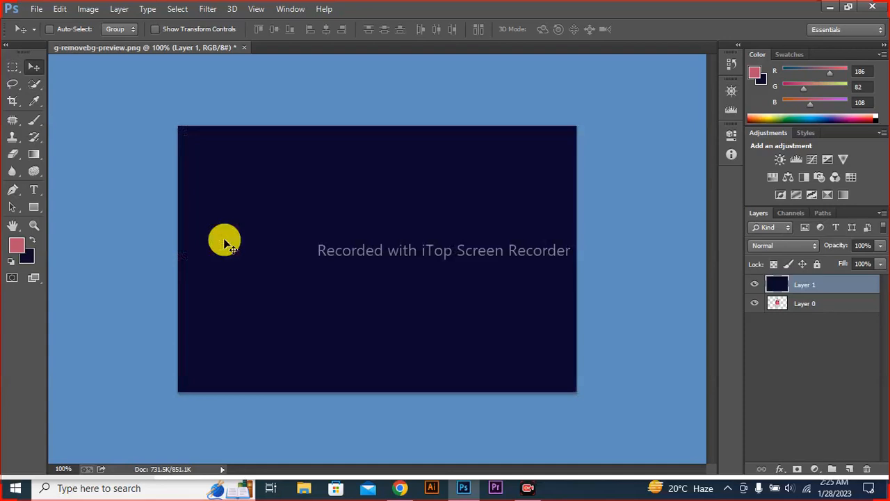
drag(818, 302, 821, 285)
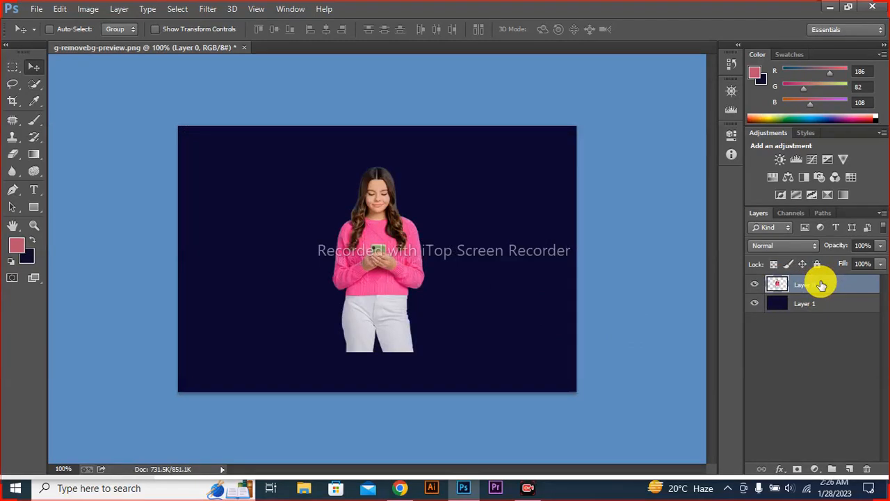
Recolour the backdrop Layer 1 to dark maroon and add a rose-red filled Layer 2 beneath it
key(alt+BackSpace)
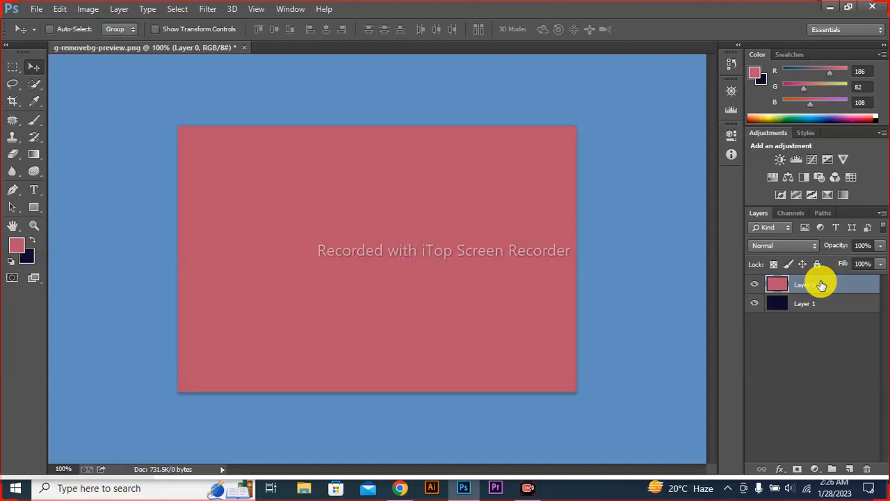
key(ctrl+z)
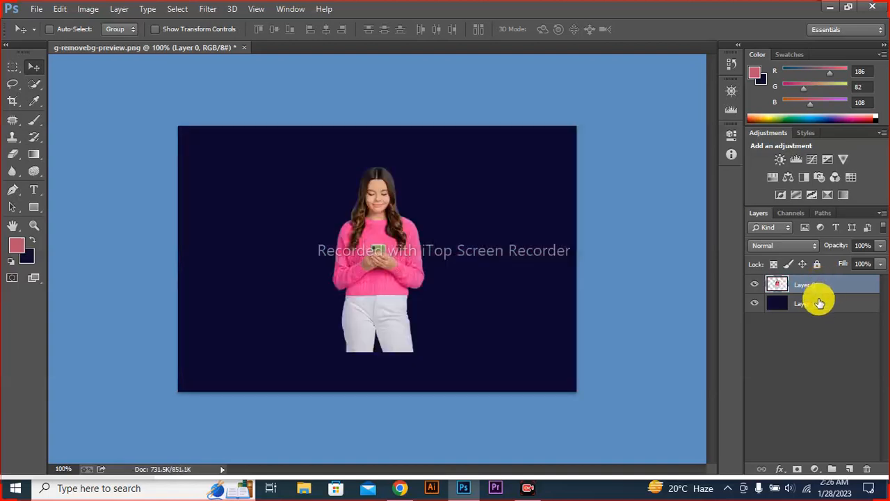
click(820, 303)
key(alt+BackSpace)
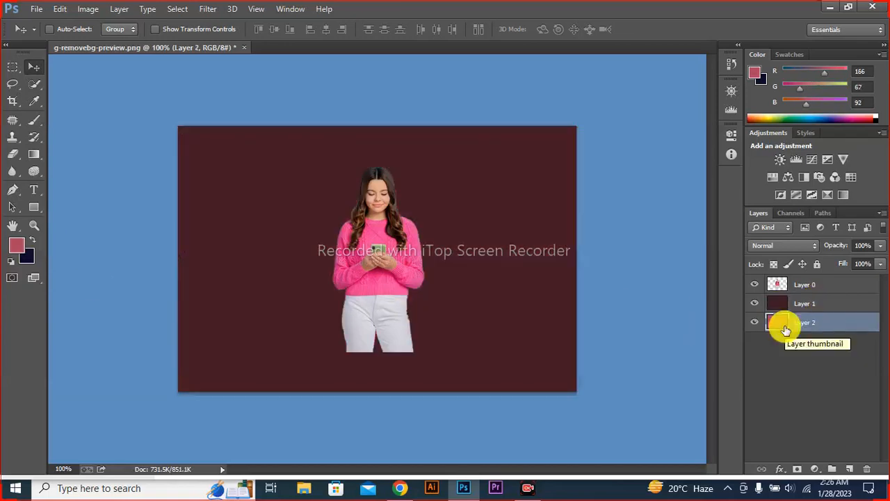
Toggle the visibility of Layer 1 and Layer 2 to compare the two backdrop colours
click(755, 322)
click(754, 304)
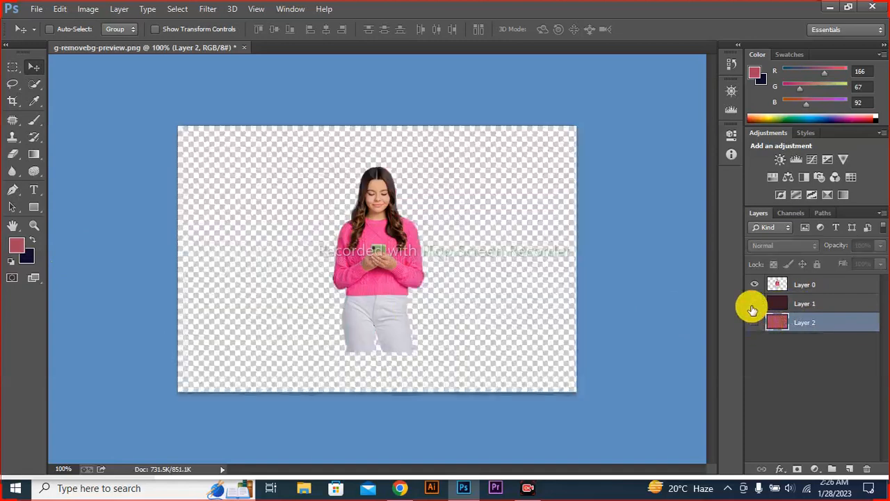
click(755, 322)
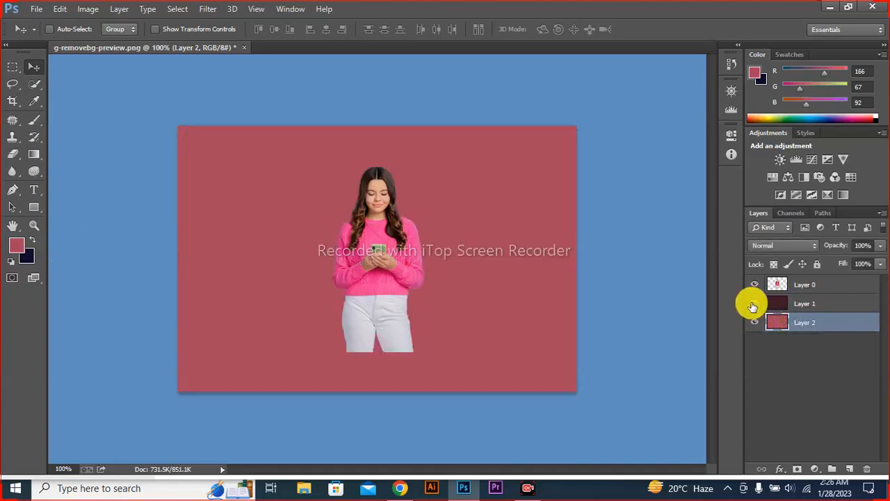
click(754, 304)
Set up the Brush tool on Layer 1 with a soft round 300 px tip at 0% hardness, undoing the test dab
click(807, 303)
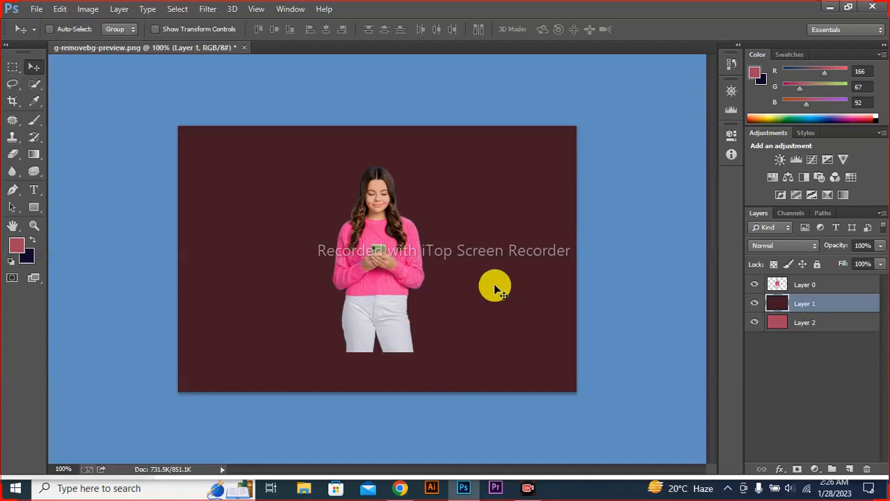
click(39, 120)
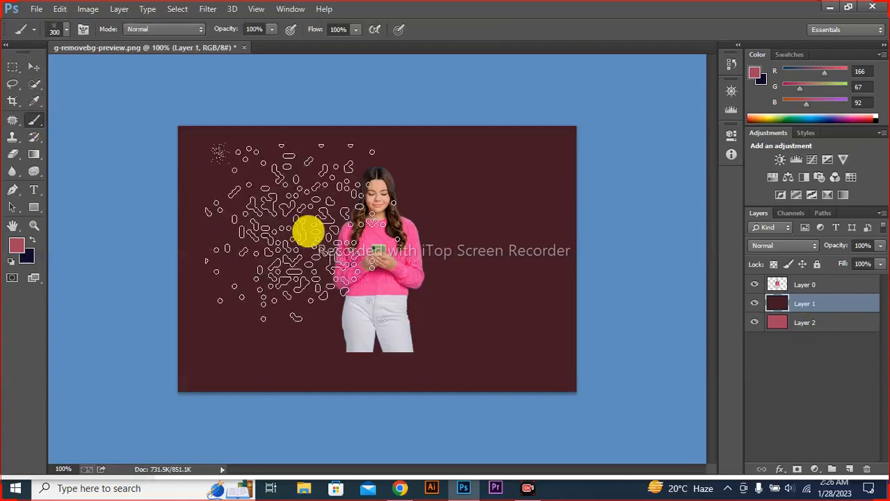
click(66, 29)
click(27, 130)
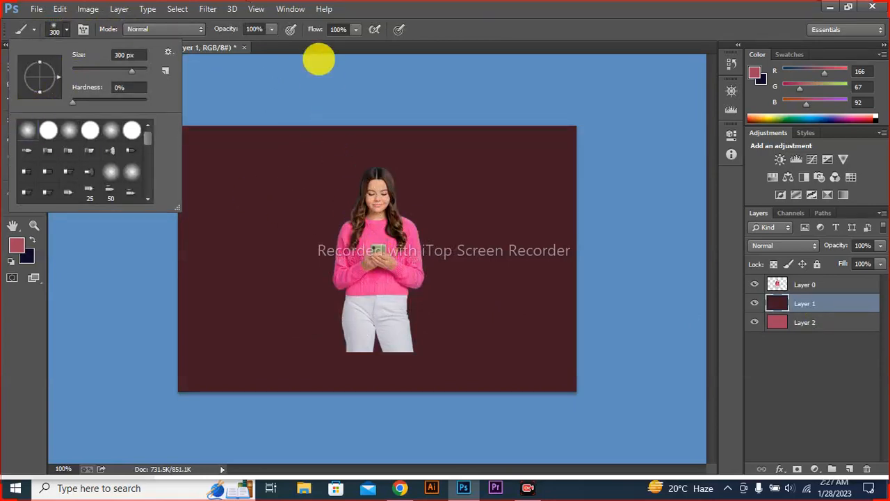
click(325, 70)
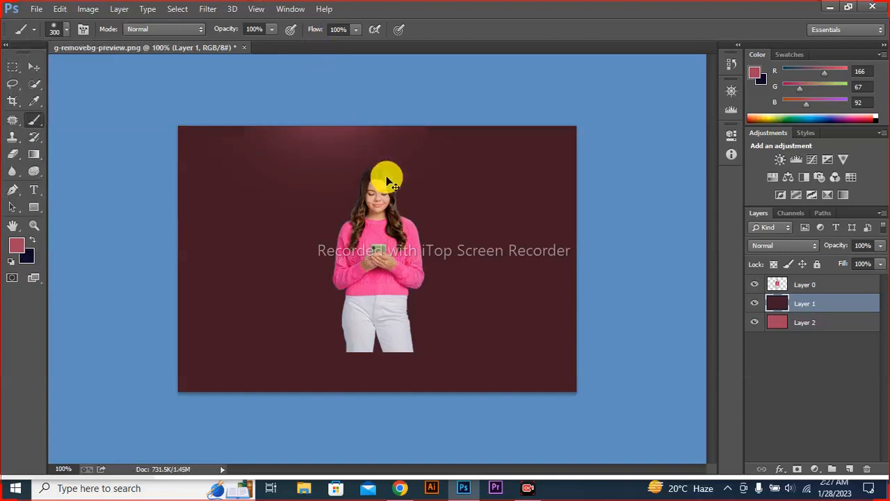
key(ctrl+z)
Enlarge the soft brush to 500 px and paint a rose-red glow with two dabs on Layer 1 behind the woman
key(bracketright)
key(bracketright)
key(bracketright)
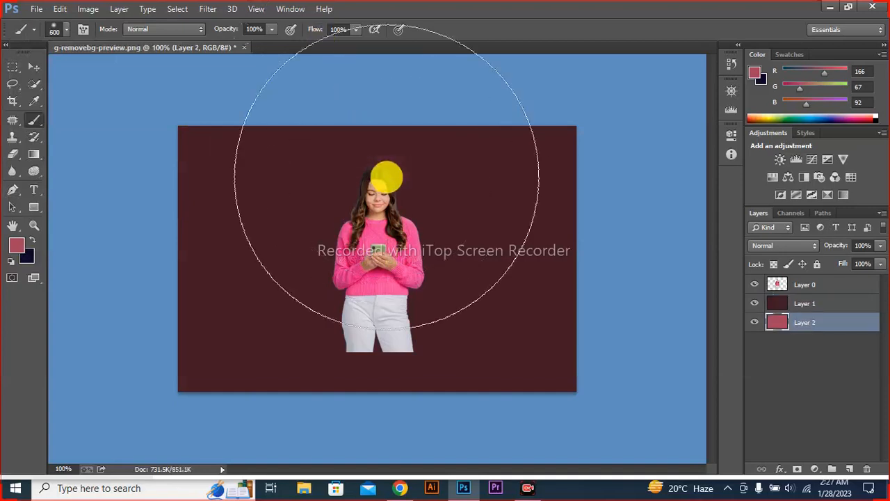
key(bracketleft)
key(bracketleft)
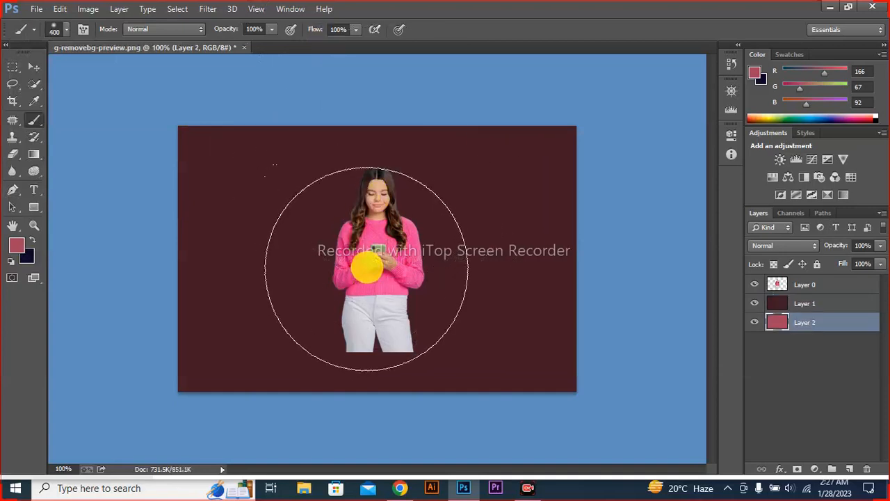
key(bracketright)
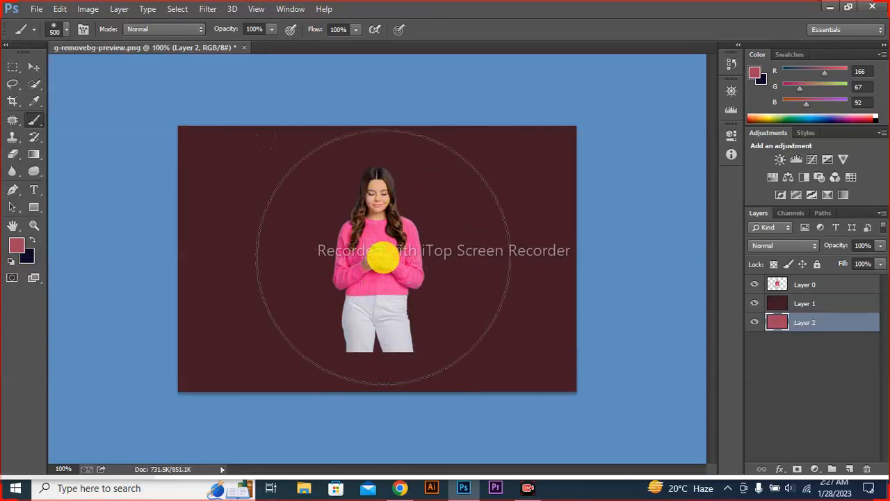
click(805, 301)
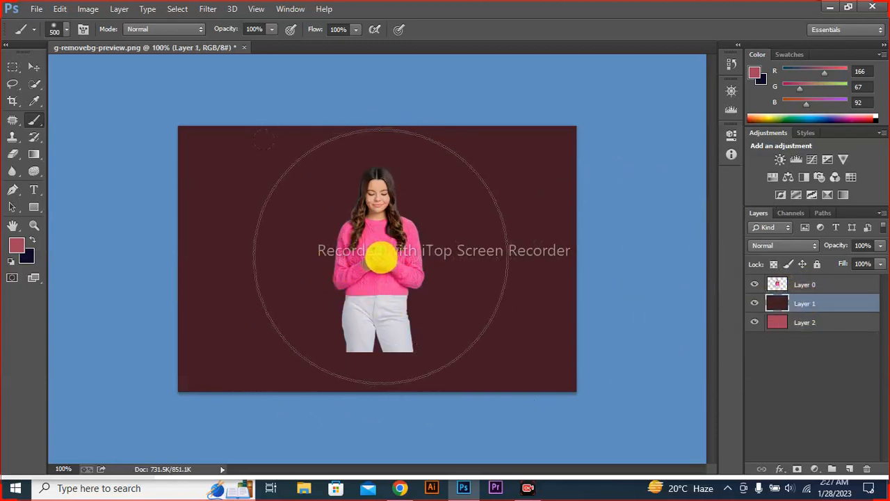
click(382, 258)
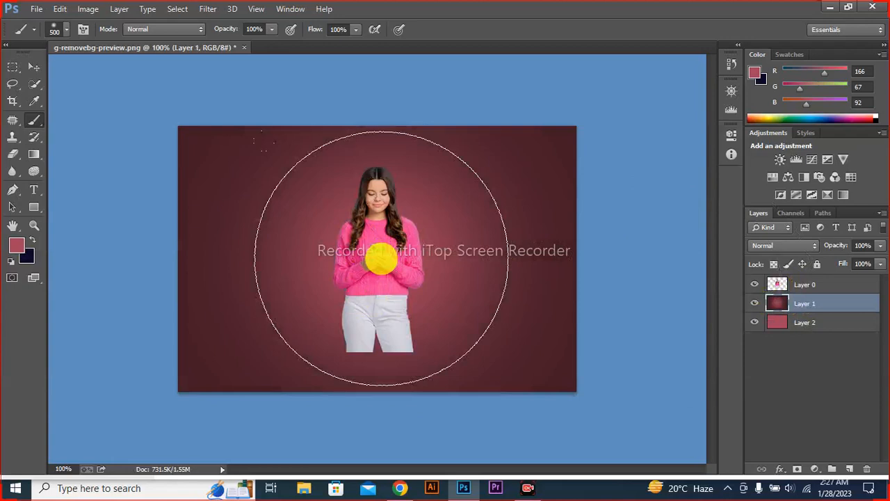
click(381, 259)
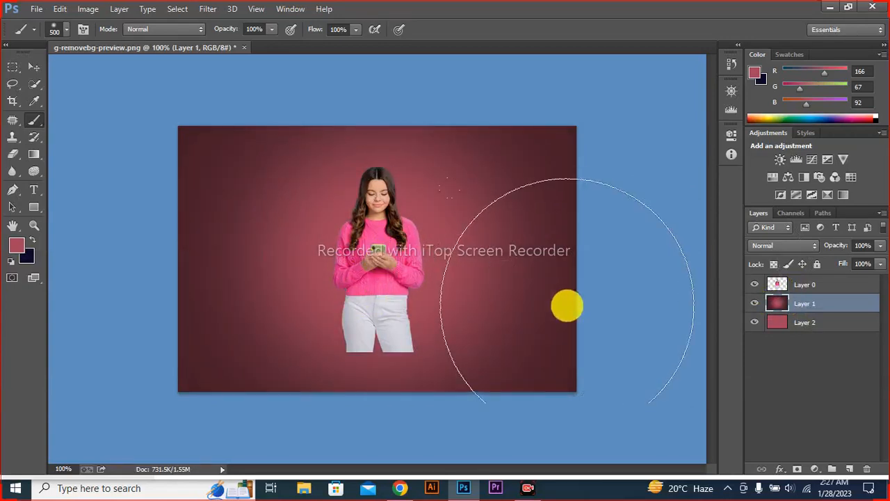
Make the woman's Layer 0 active and open dripping.png from the Downloads folder
click(807, 286)
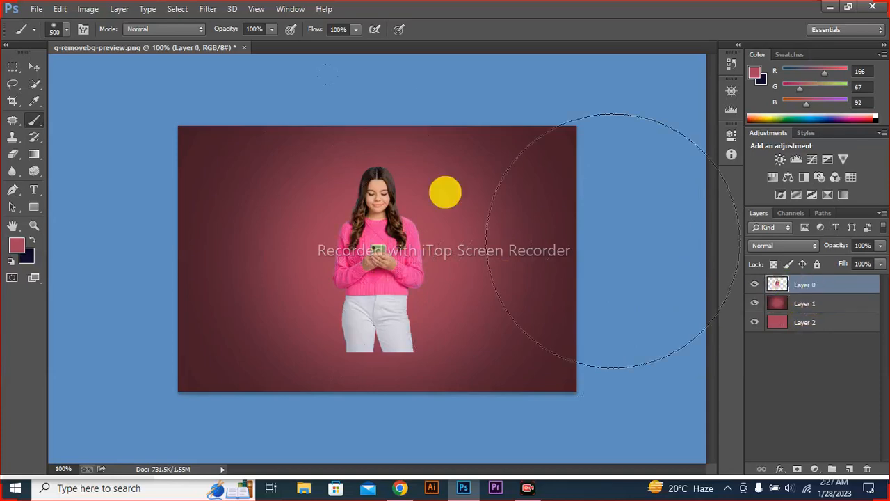
click(36, 9)
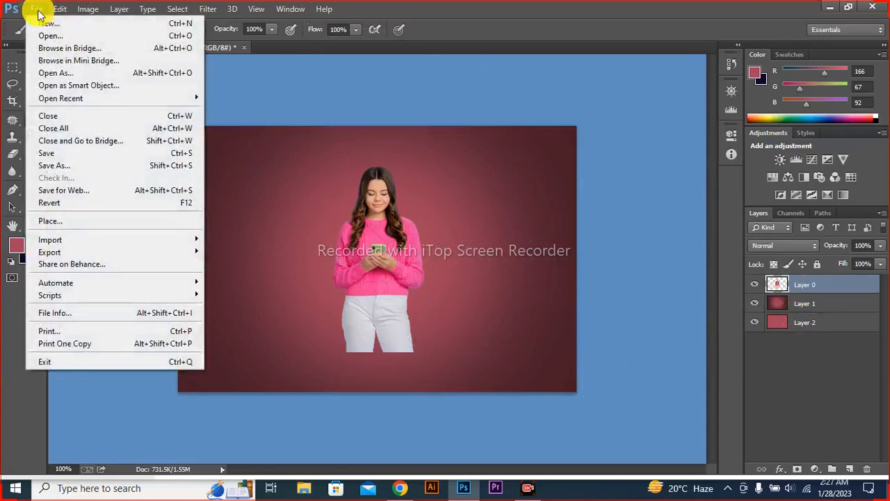
click(65, 36)
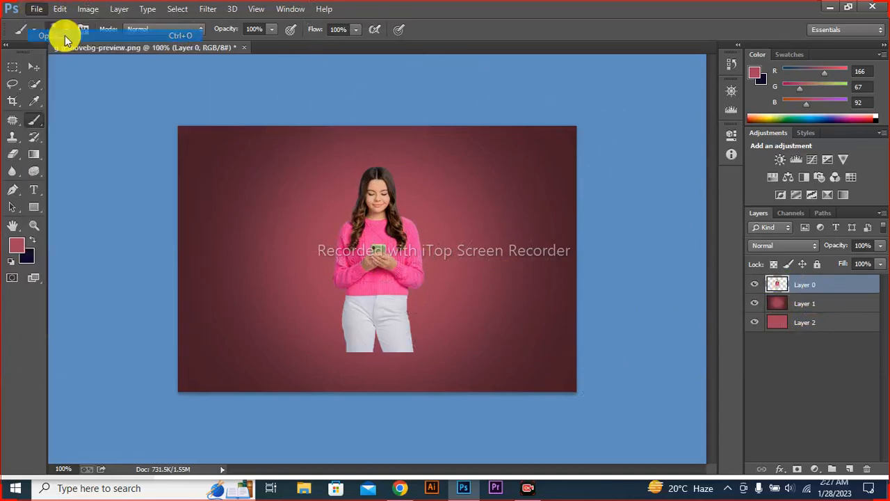
click(241, 195)
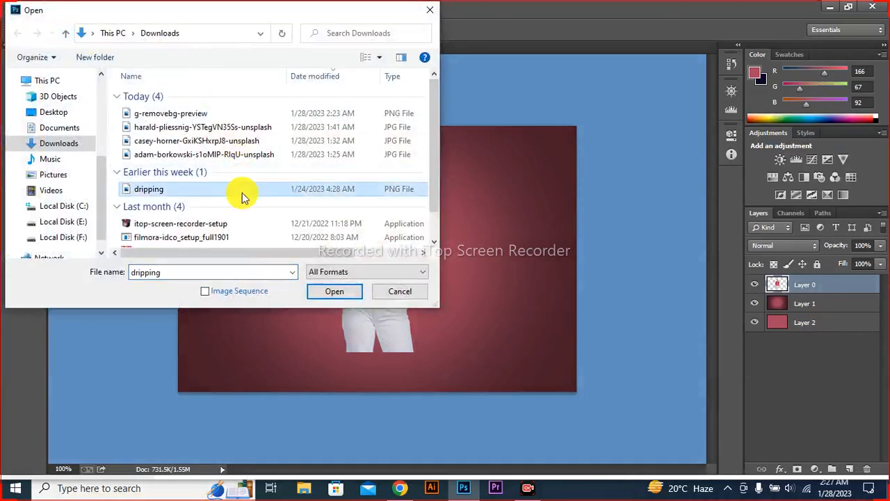
click(341, 294)
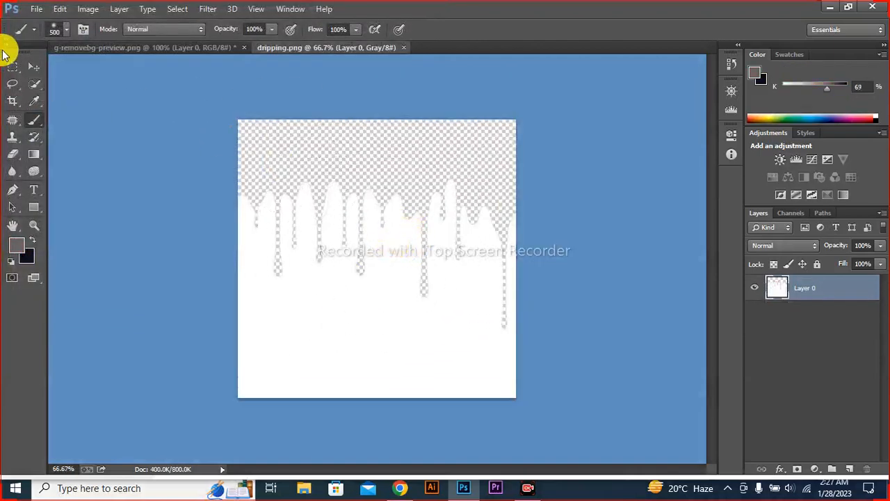
Select the white drip shape in dripping.png, copy it and paste it above the woman in g-removebg-preview.png
click(30, 67)
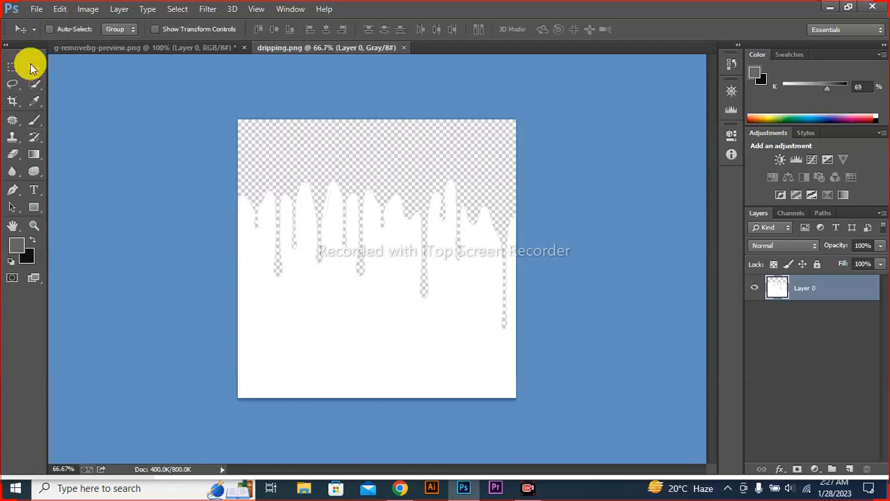
click(35, 8)
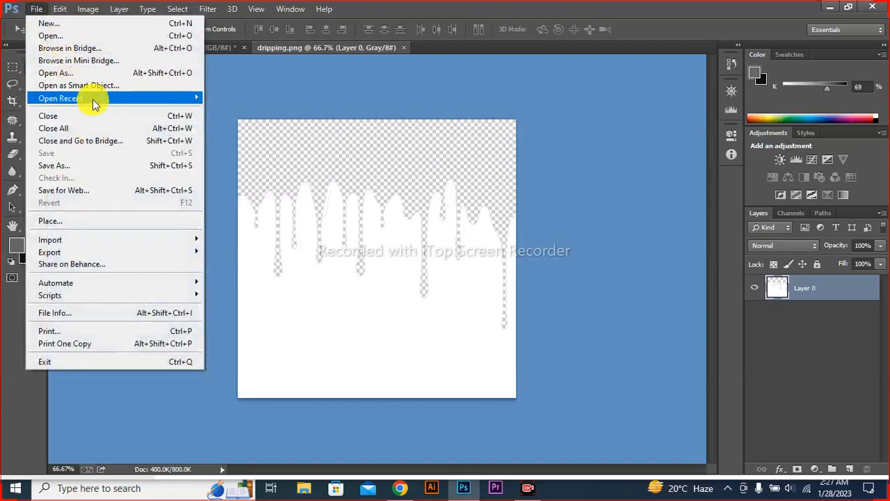
mouse_move(93, 99)
ctrl+click(777, 289)
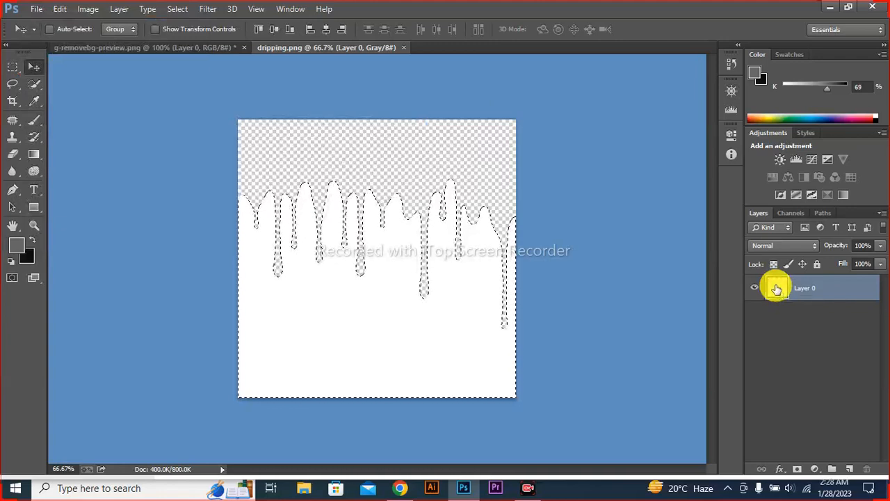
click(148, 48)
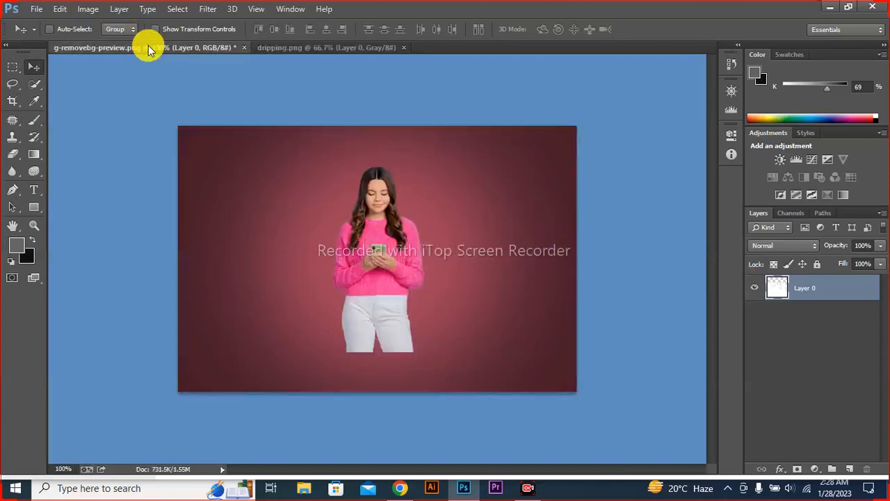
key(ctrl+v)
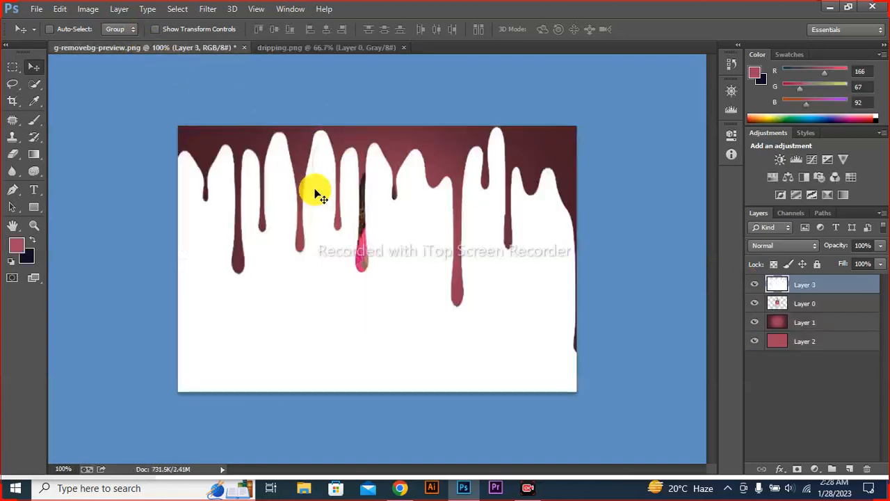
Scale the white drip shape on Layer 3 down to about the woman's width and place it over her body below the hands
key(ctrl+t)
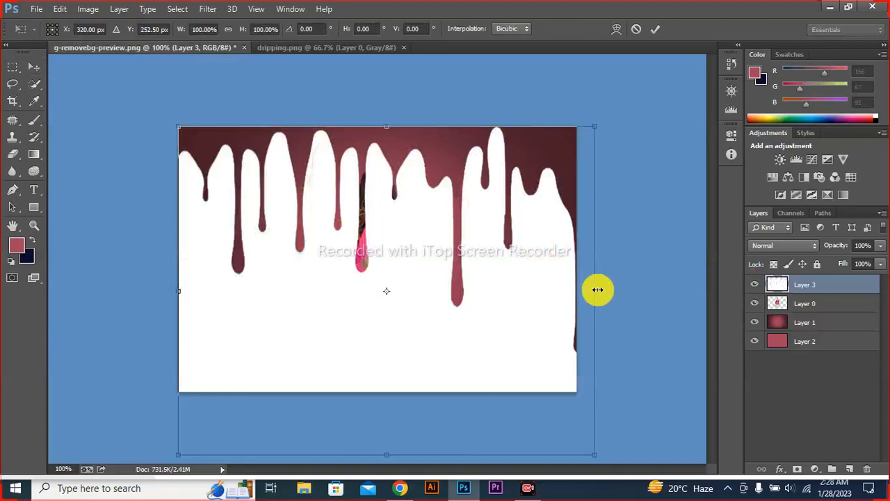
drag(598, 290, 523, 285)
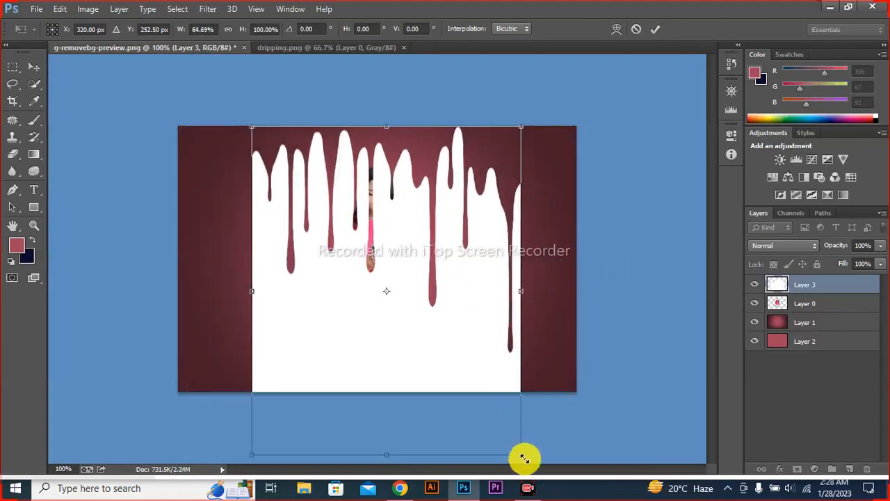
drag(524, 457, 453, 318)
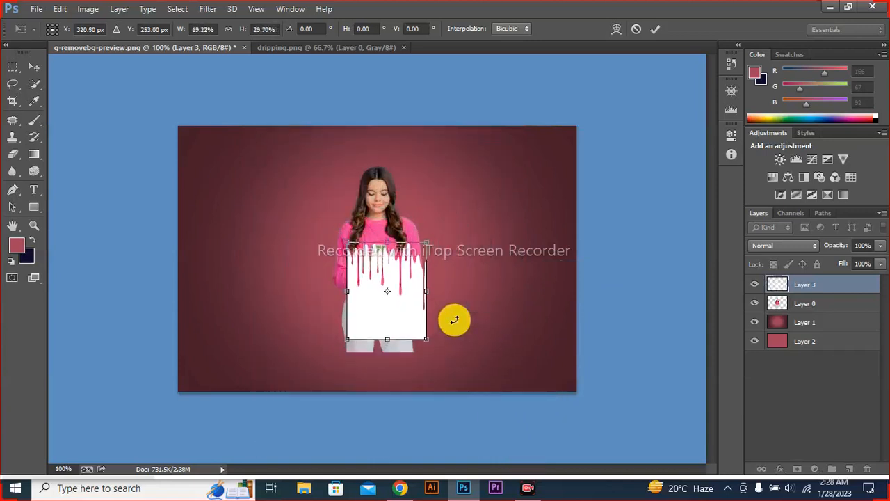
drag(390, 310, 372, 334)
drag(339, 309, 336, 309)
key(Return)
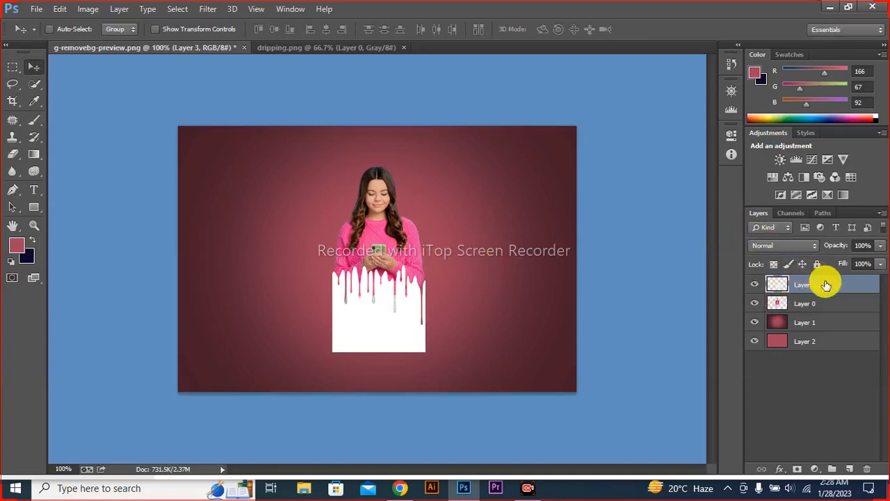
Select the drip shape's outline from Layer 3, erase that area from the woman on Layer 0, deselect, and hide Layer 3
ctrl+click(777, 288)
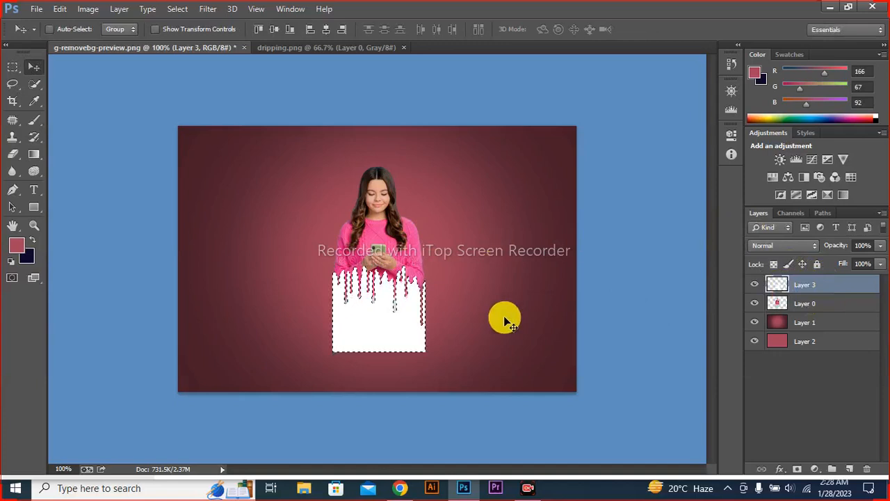
click(797, 306)
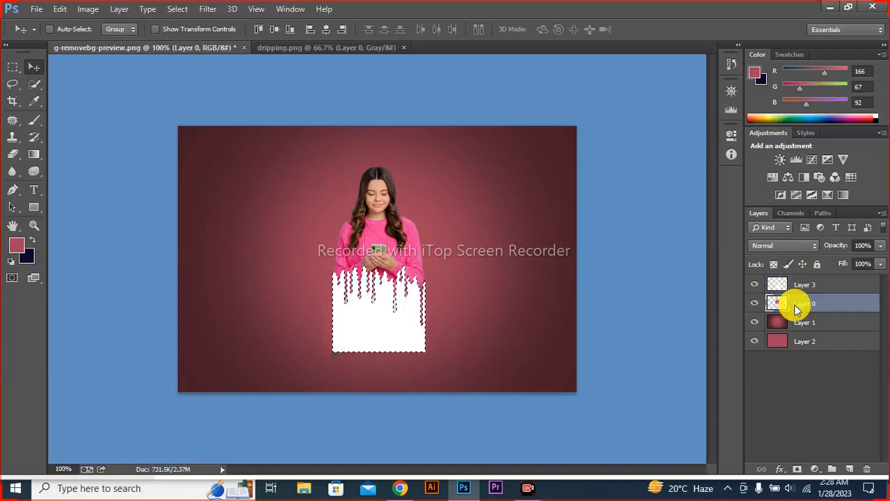
key(ctrl+d)
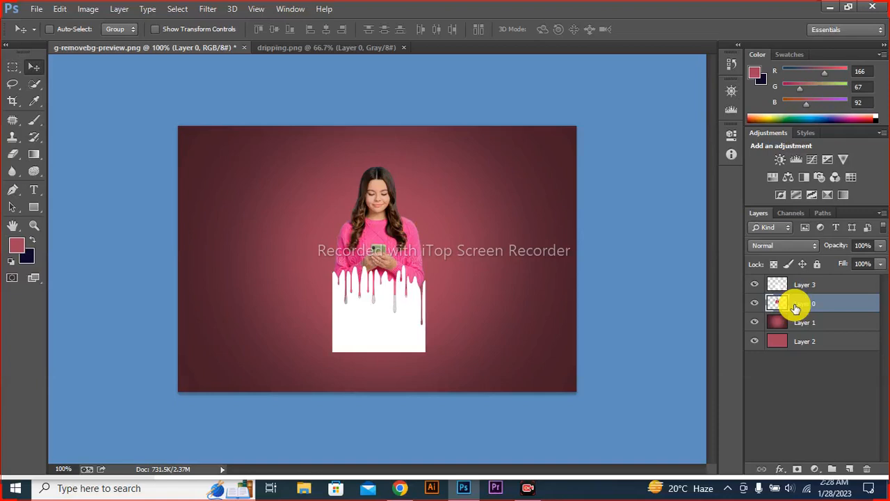
click(754, 285)
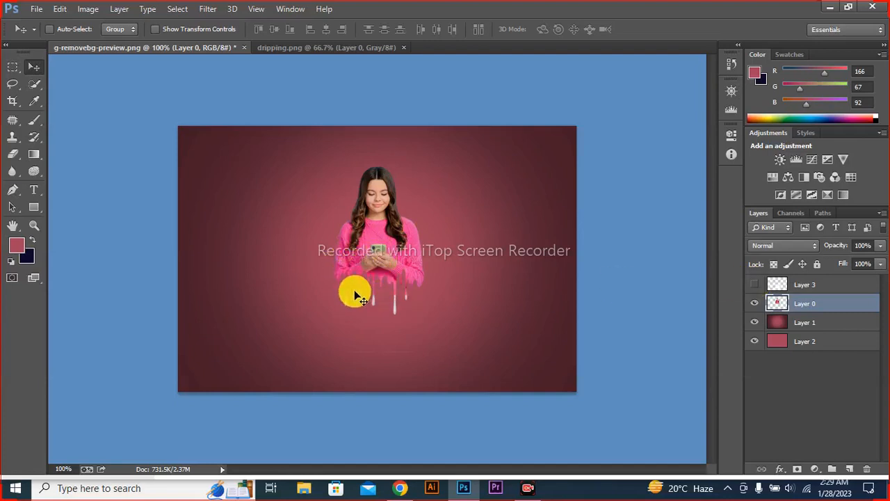
Enlarge the dripping woman on Layer 0 and move her down so her whole head fits within the canvas
key(ctrl+0)
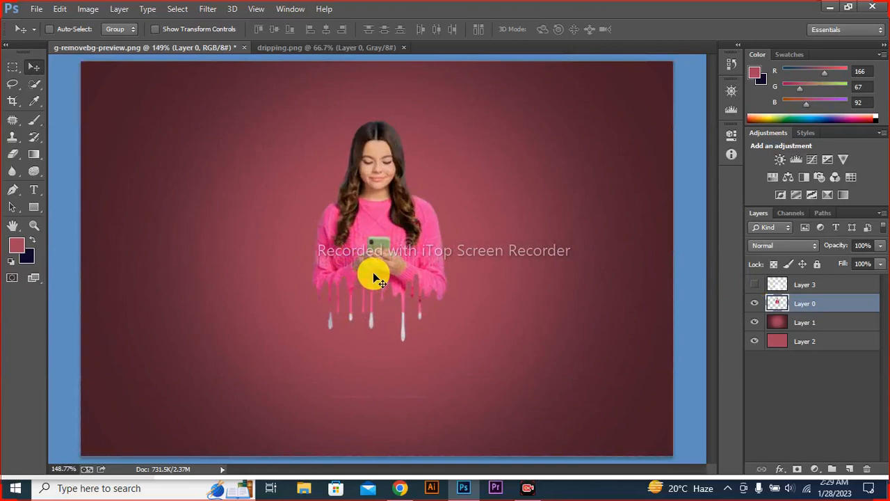
key(ctrl+t)
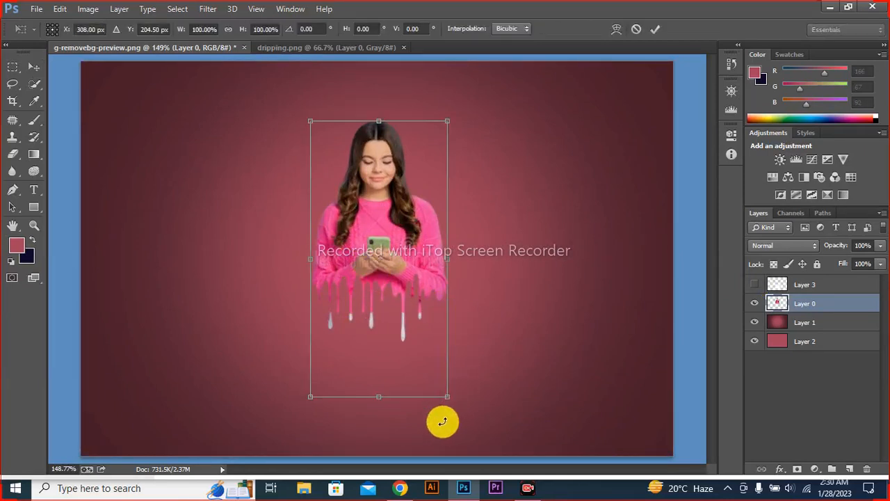
drag(449, 397, 567, 432)
key(Return)
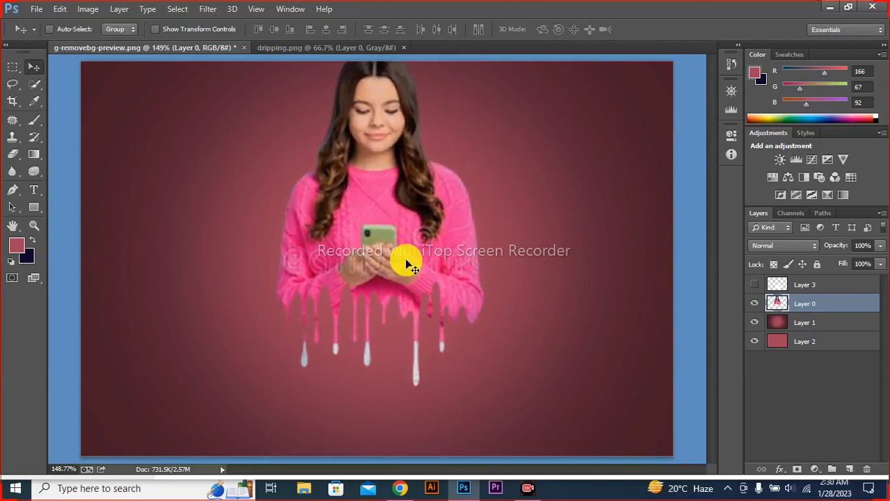
drag(377, 227, 380, 260)
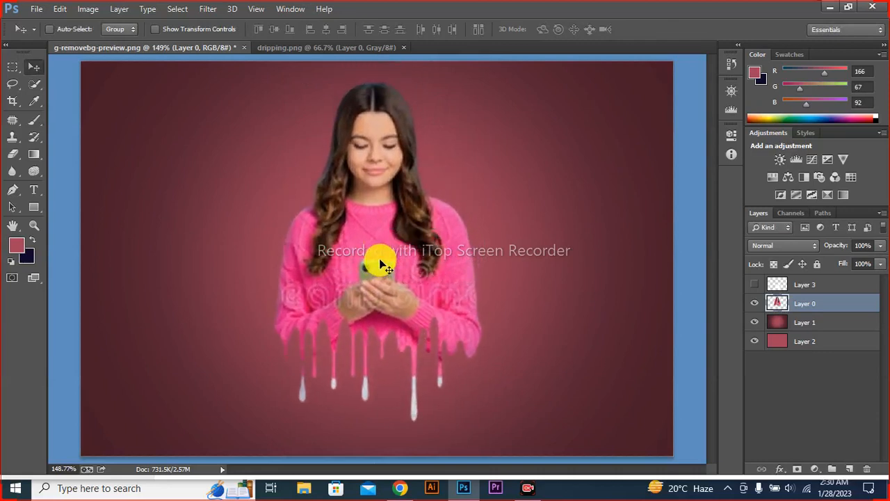
key(ctrl+minus)
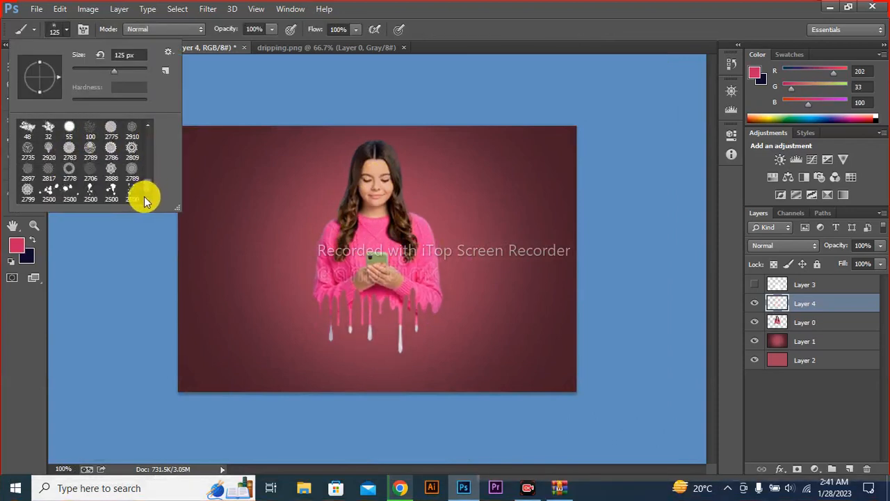
Try a 2500 px splatter brush tip with pink test dabs on Layer 4, also at 2900 px, and undo them
click(74, 192)
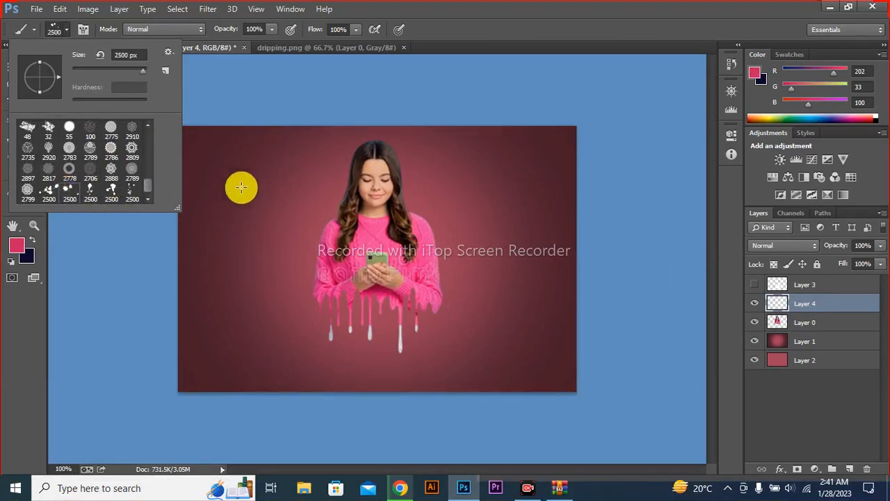
click(295, 98)
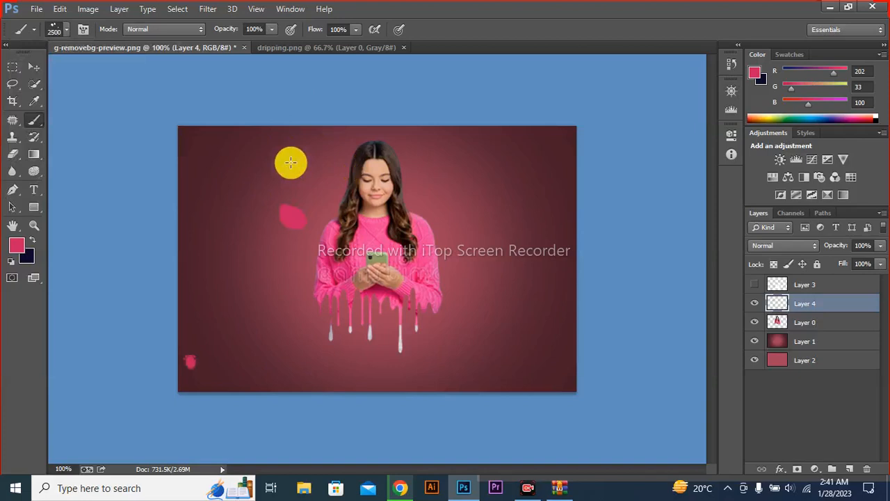
key(ctrl+z)
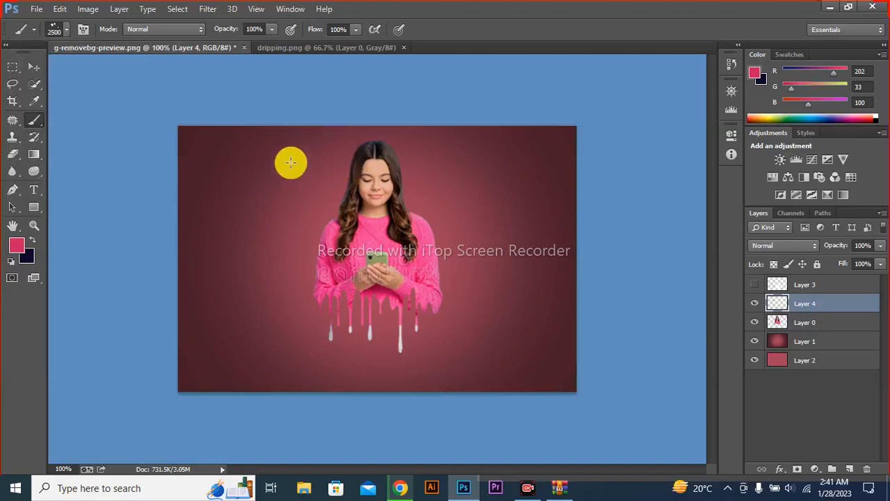
key(p)
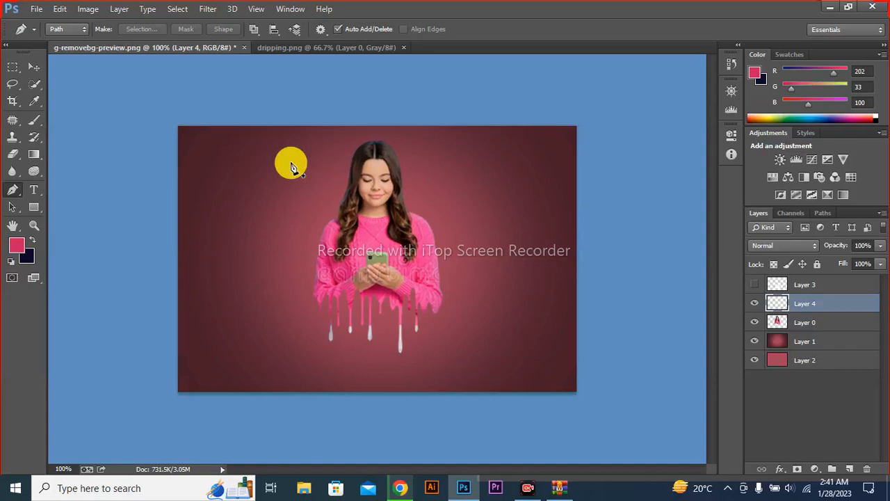
key(b)
click(322, 195)
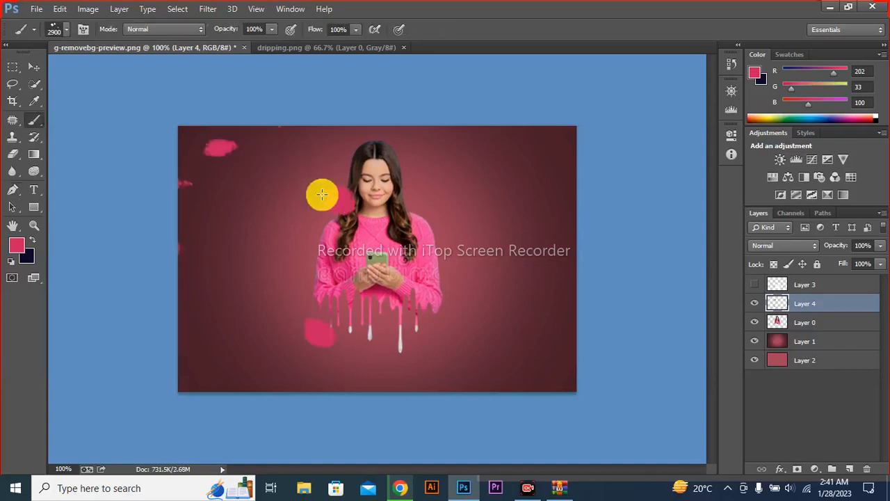
key(ctrl+z)
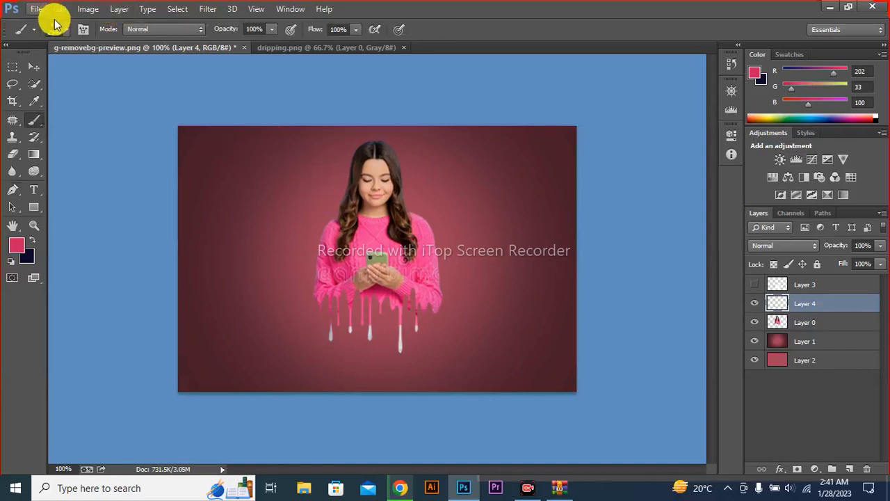
Try another 2500 px splatter brush tip with pink test dabs beside the woman's head and undo them
click(66, 29)
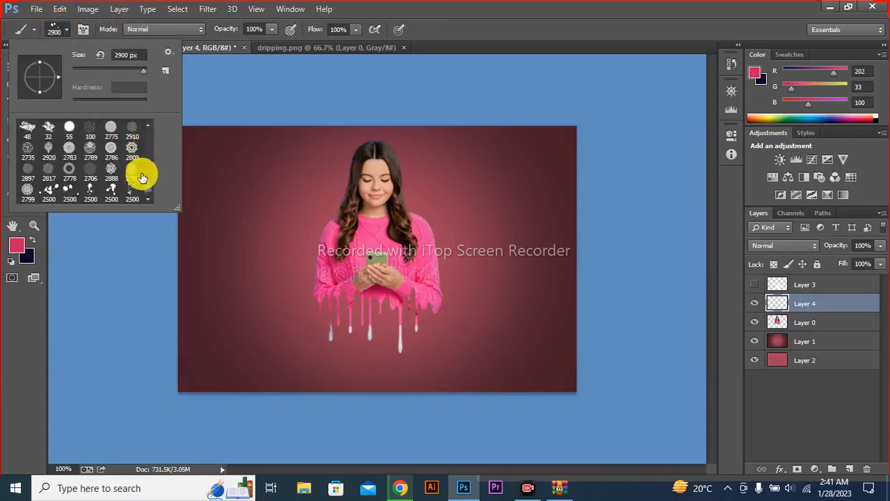
click(132, 189)
click(344, 177)
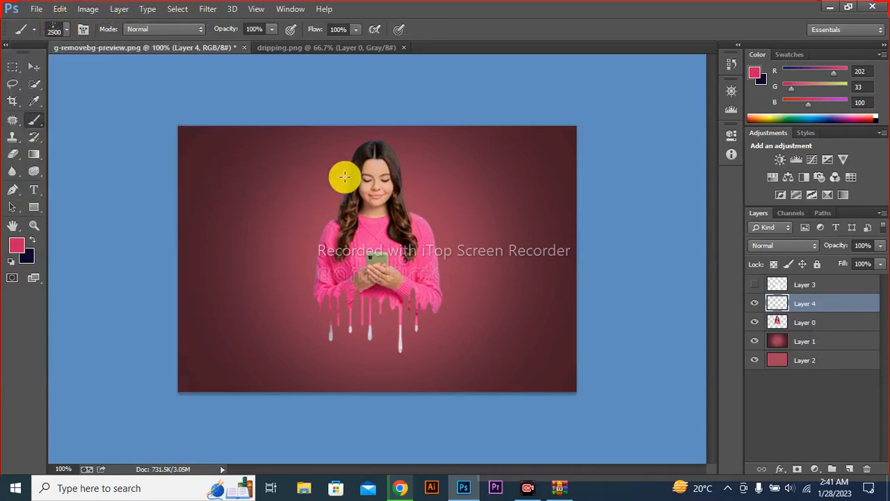
click(344, 177)
key(ctrl+z)
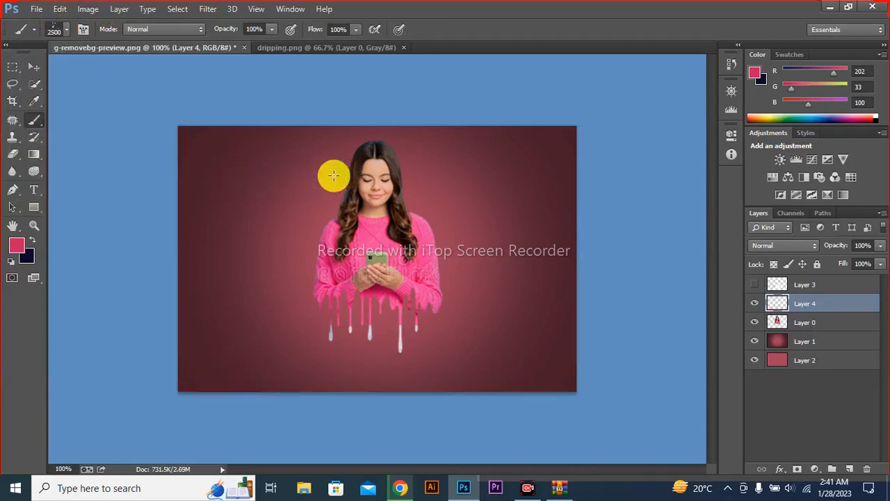
click(327, 169)
key(ctrl+z)
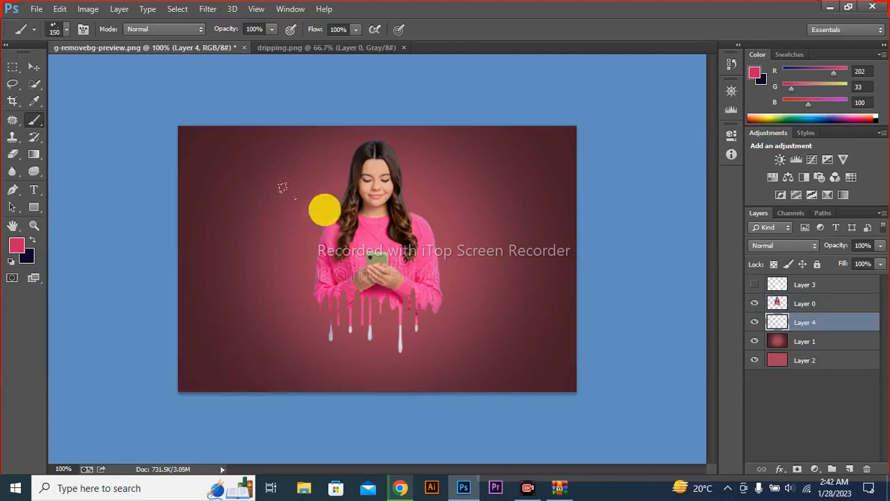
Paint pink splatters around the woman on Layer 4 with the splatter brush at 150 px
click(321, 204)
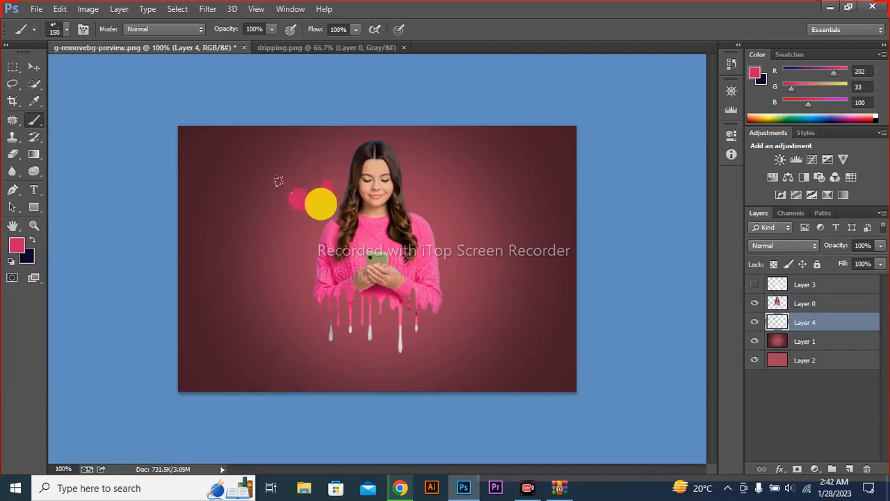
click(468, 211)
click(468, 210)
click(423, 267)
click(443, 261)
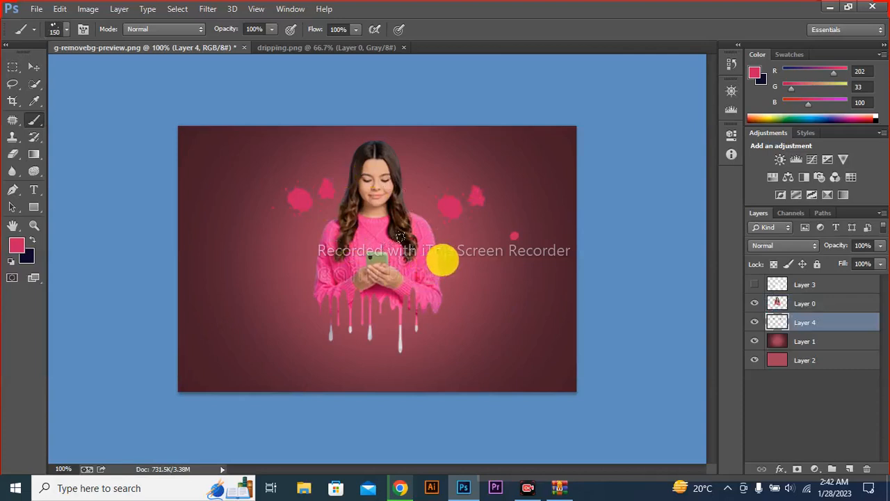
click(275, 256)
click(420, 171)
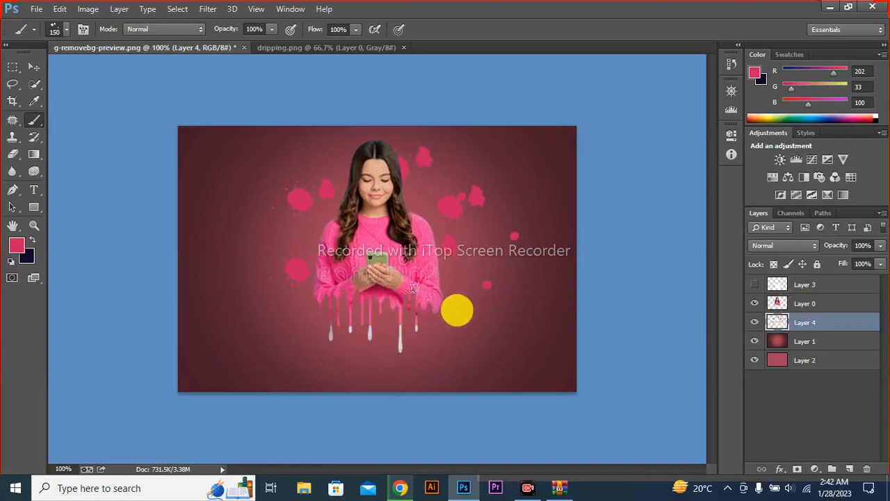
Add a new layer above Layer 4 and set the brush to a soft round 80 px tip with 0% hardness
key(ctrl+shift+n)
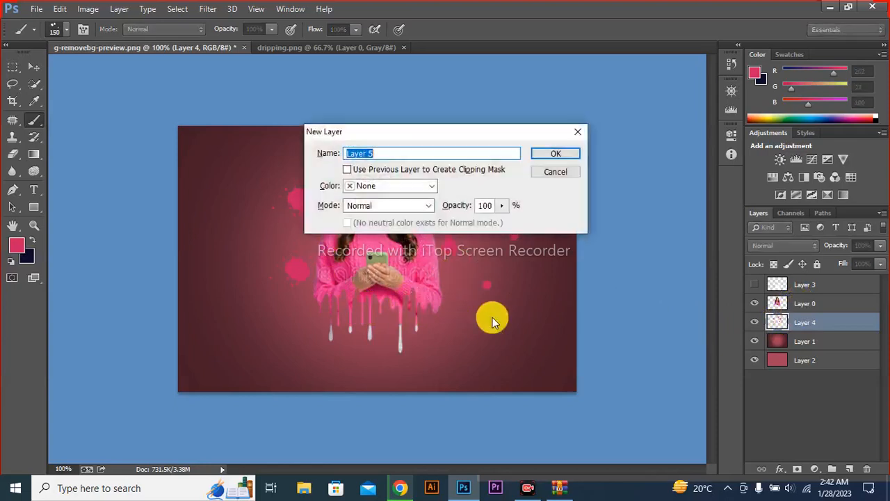
key(Return)
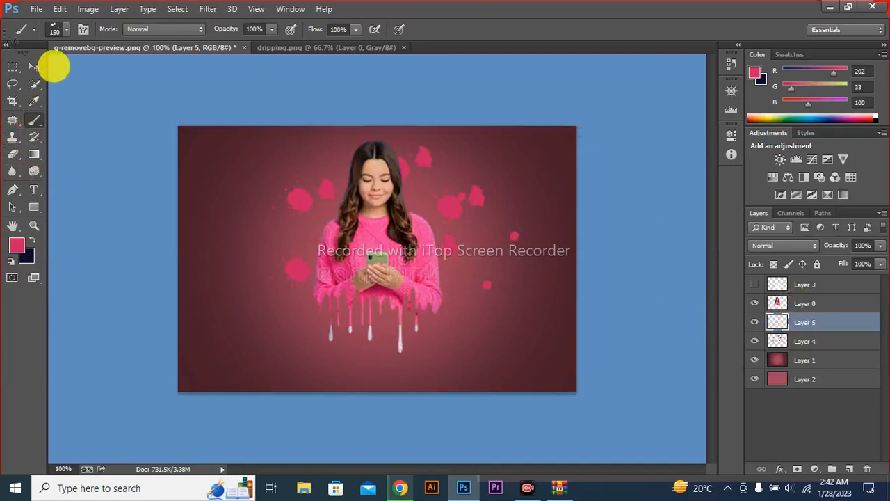
click(66, 30)
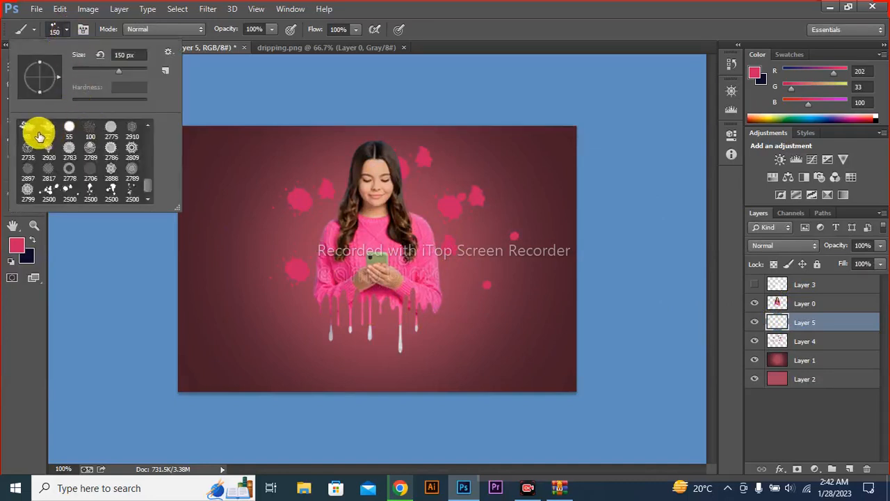
drag(146, 185, 150, 128)
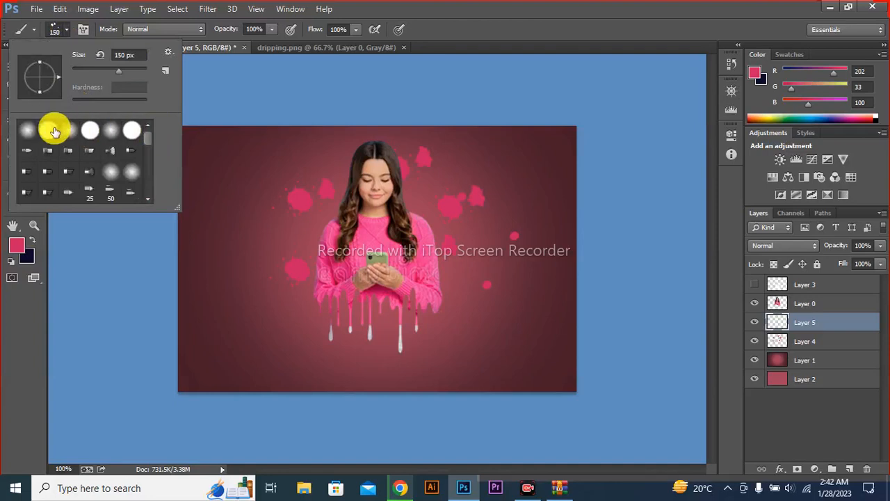
click(27, 130)
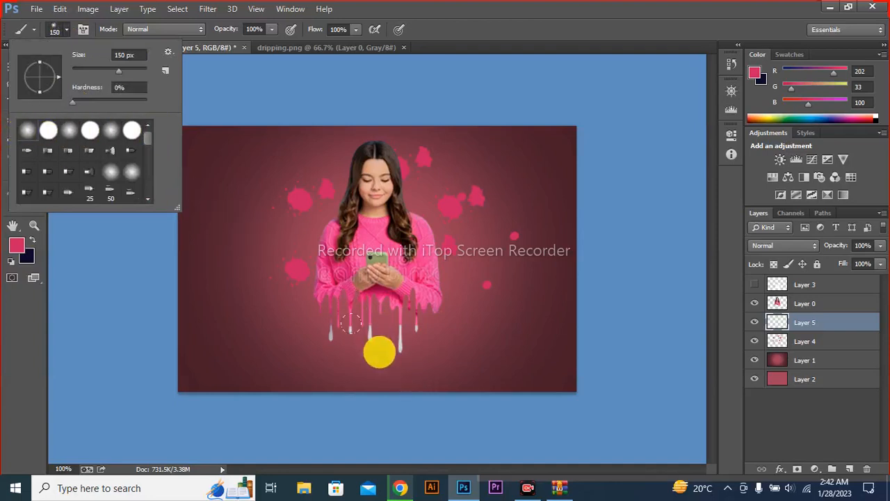
click(63, 306)
key(bracketleft)
key(bracketleft)
key(bracketleft)
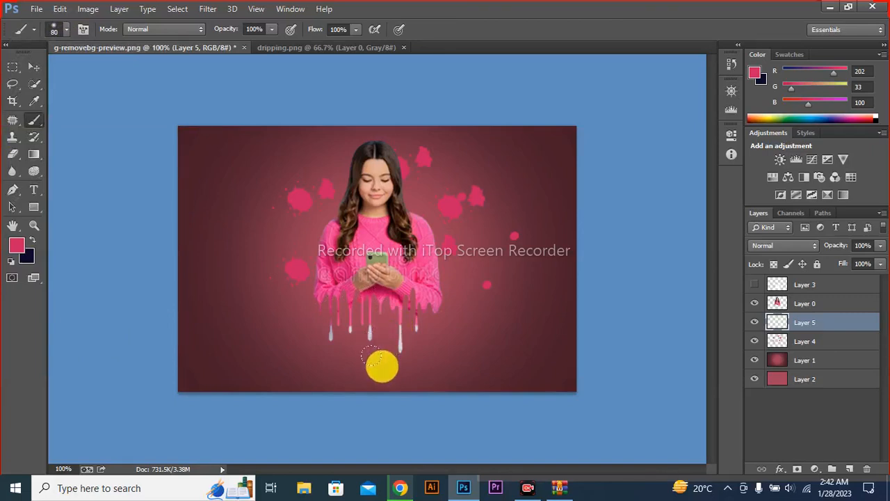
Undo a pink test dab below the drips and paint a soft black dab there on Layer 5 instead
click(380, 366)
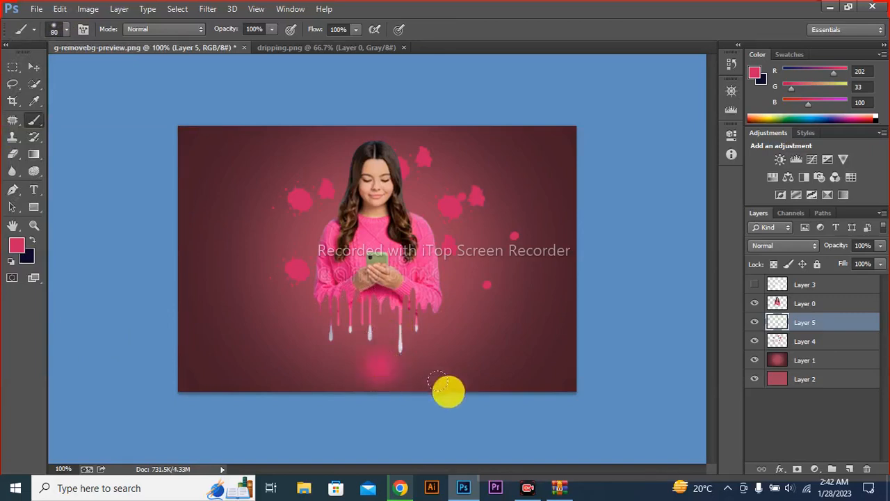
key(ctrl+z)
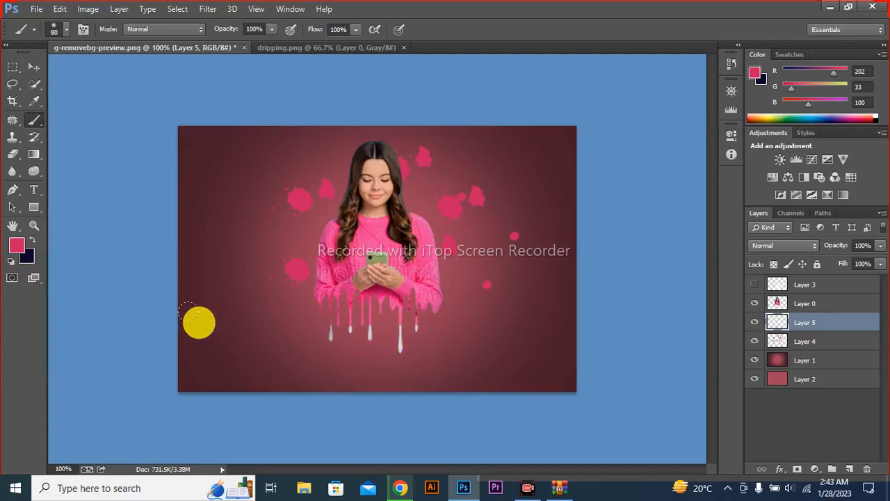
key(d)
click(361, 359)
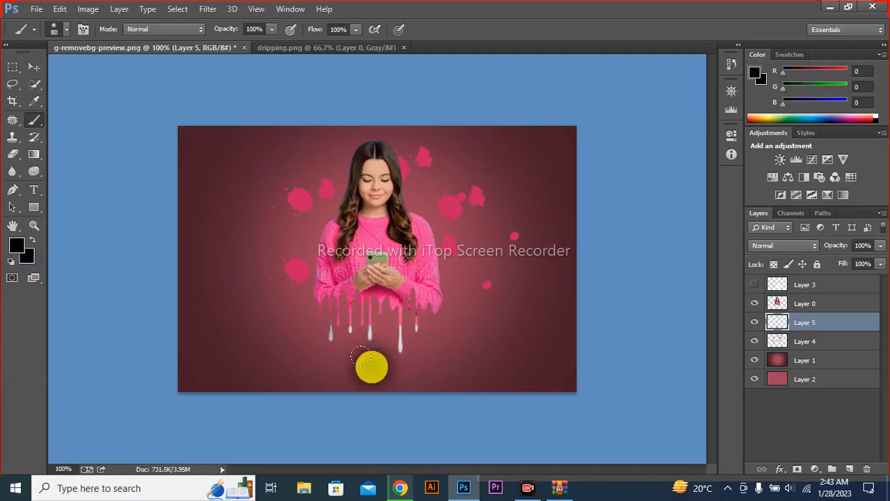
Transform Layer 5's black dab into a flat shadow over 250% wide and about 35% high, and shift it slightly down and right beneath the drips
key(ctrl+t)
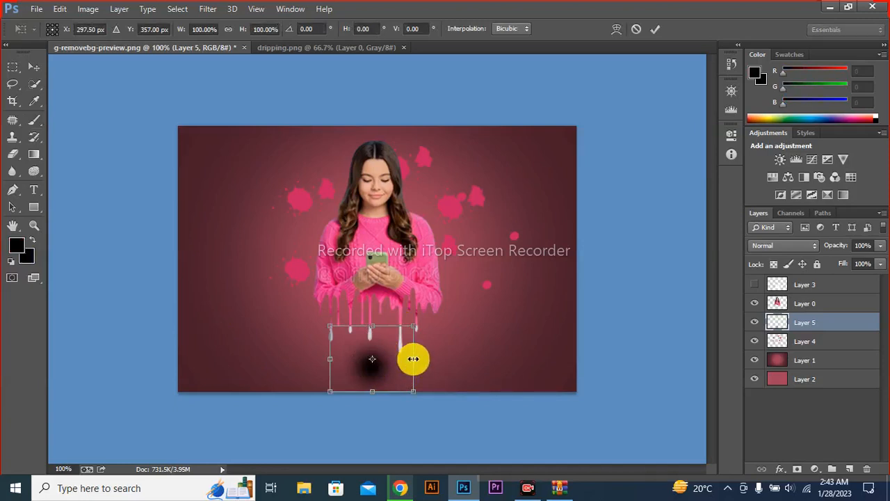
drag(413, 359, 477, 358)
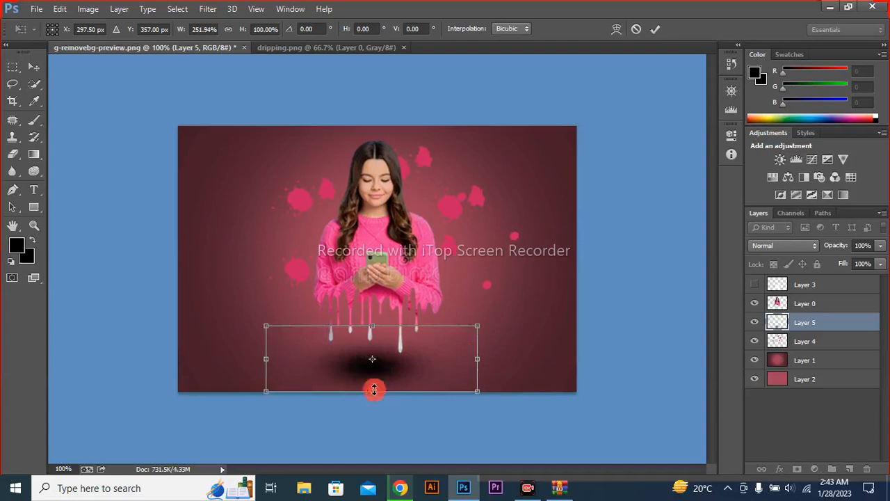
drag(373, 389, 372, 368)
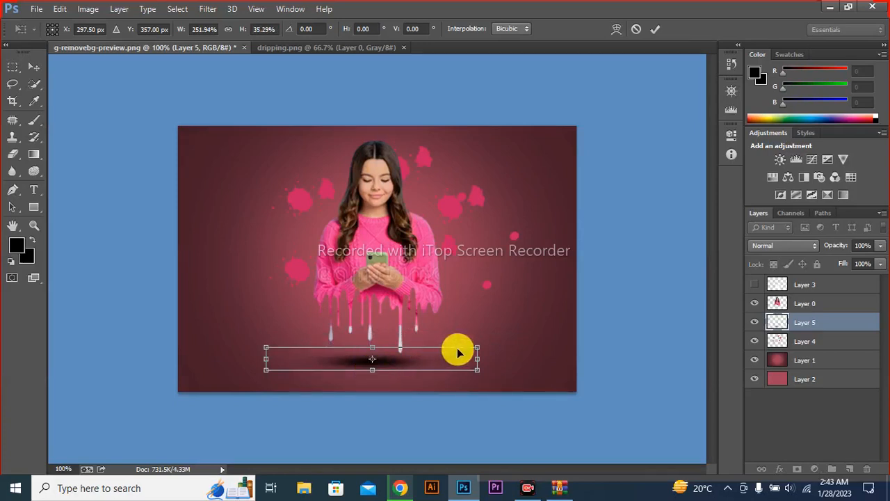
drag(480, 359, 502, 359)
key(b)
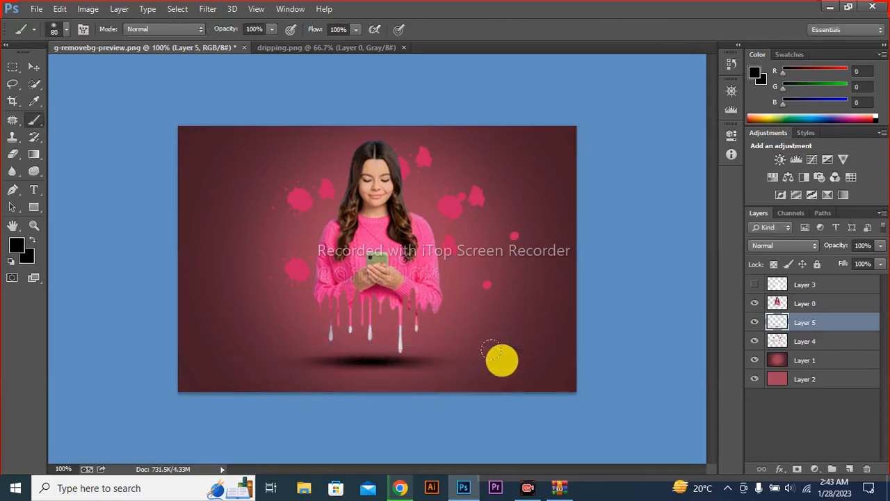
key(v)
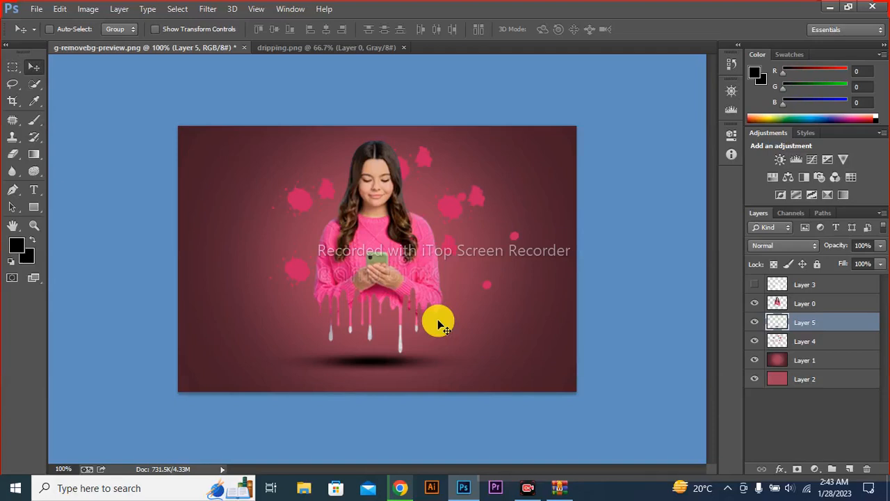
drag(383, 362, 394, 369)
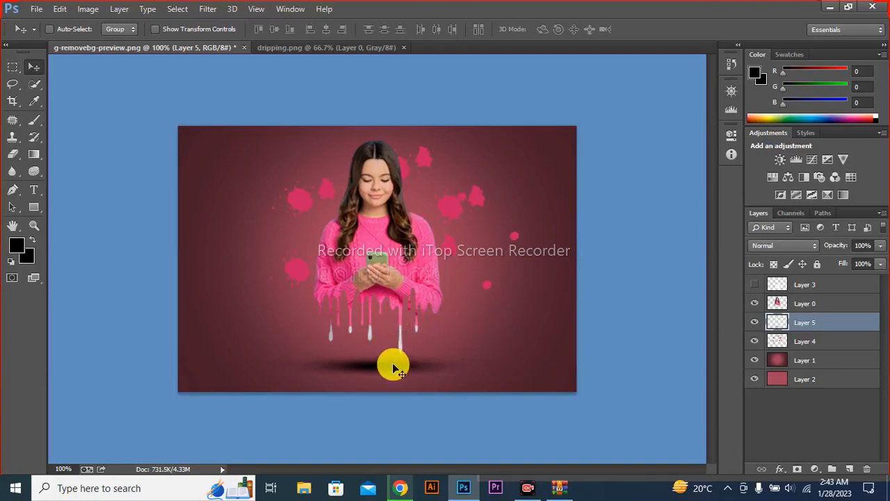